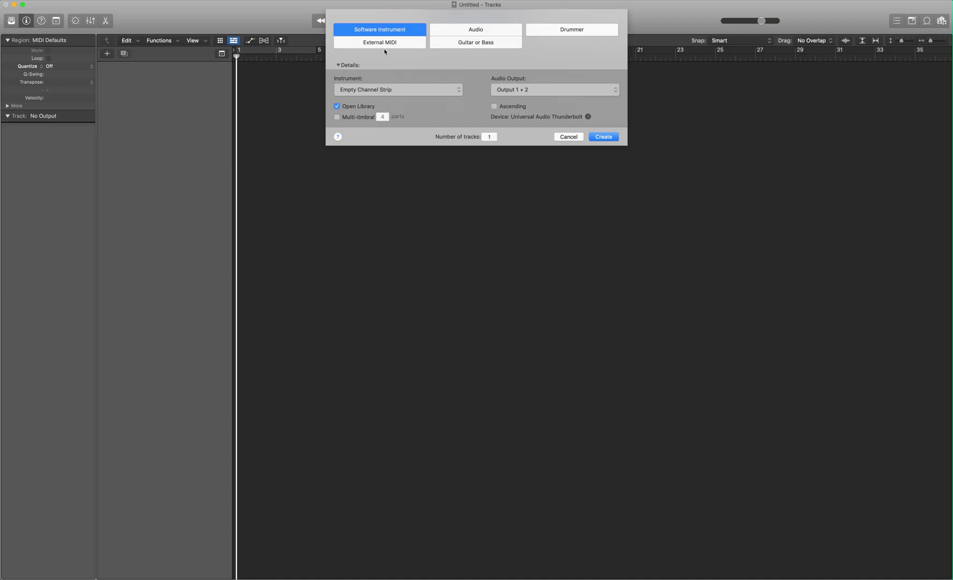
- Choose External MIDI as the new track type
{"action": "left_click", "coordinate": [379, 43]}
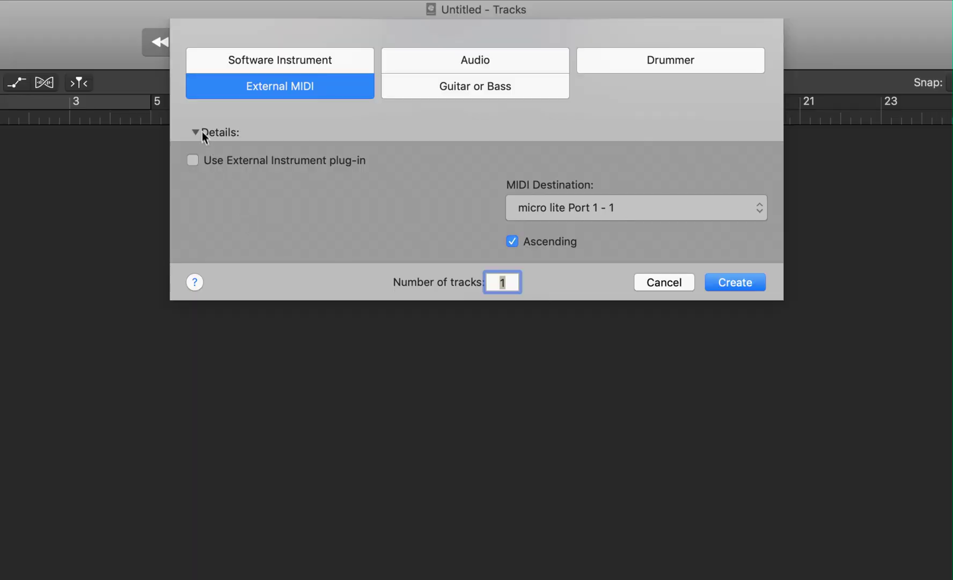
- Enable the External Instrument plug-in and set MIDI destination to micro lite Port 5, All channels
{"action": "left_click", "coordinate": [192, 161]}
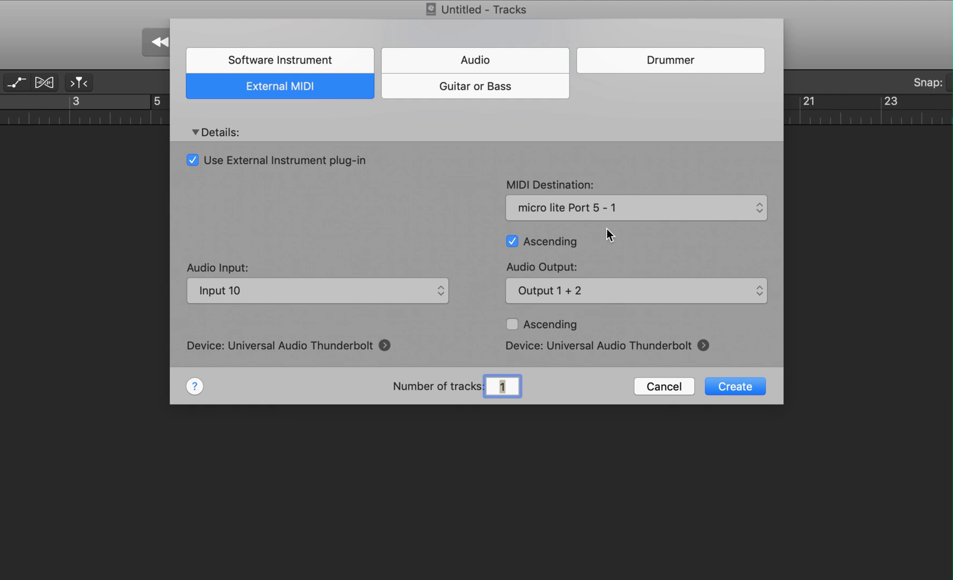
{"action": "left_click", "coordinate": [597, 209]}
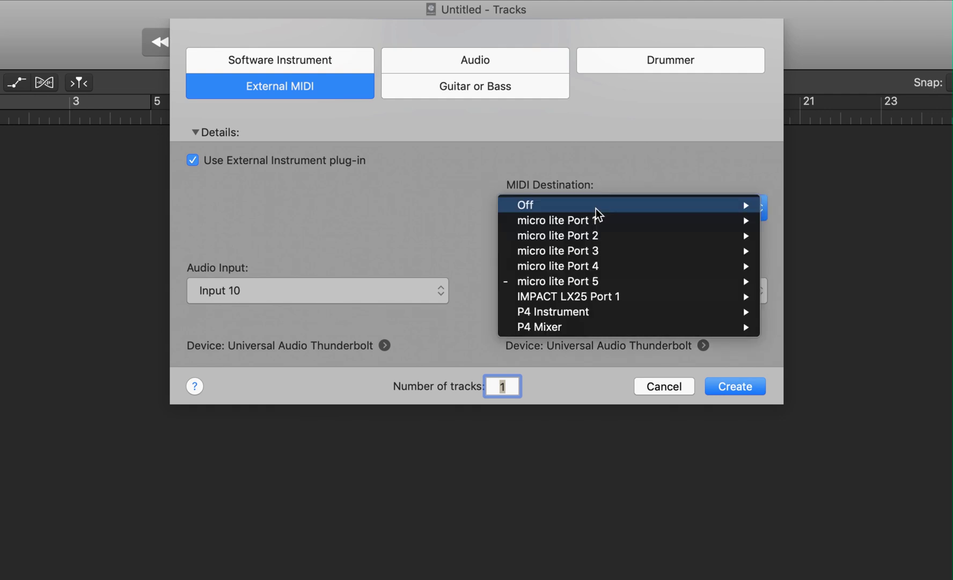
{"action": "mouse_move", "coordinate": [583, 286]}
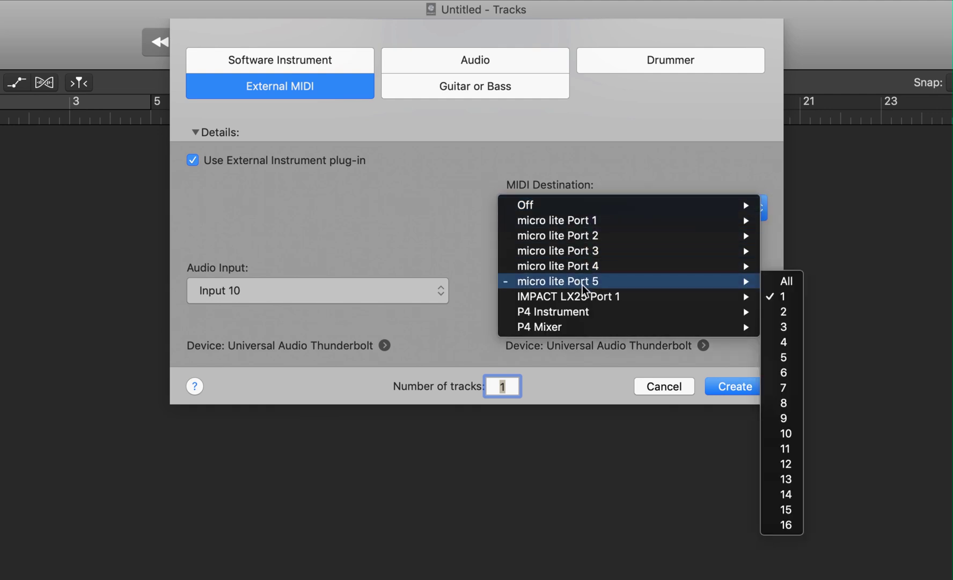
{"action": "left_click", "coordinate": [774, 287]}
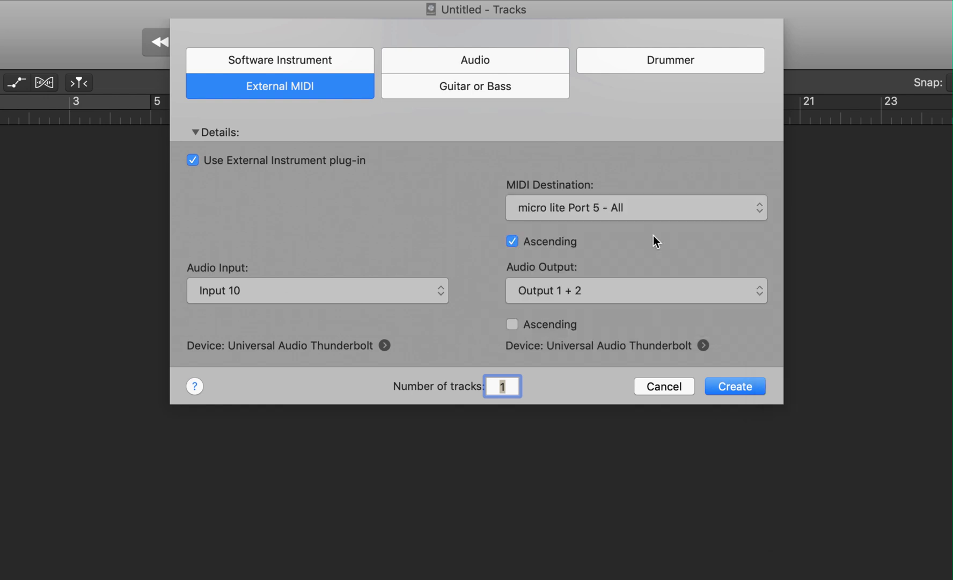
- Create the Inst 1 track and insert Moog's Sub 37 Editor in Mono on its Audio FX slot
{"action": "left_click", "coordinate": [750, 391]}
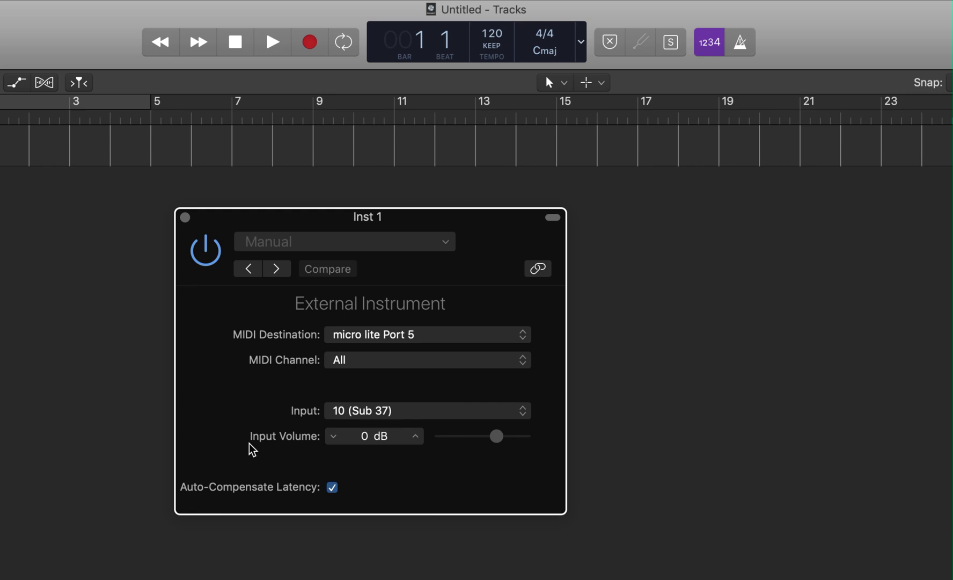
{"action": "left_click", "coordinate": [185, 217]}
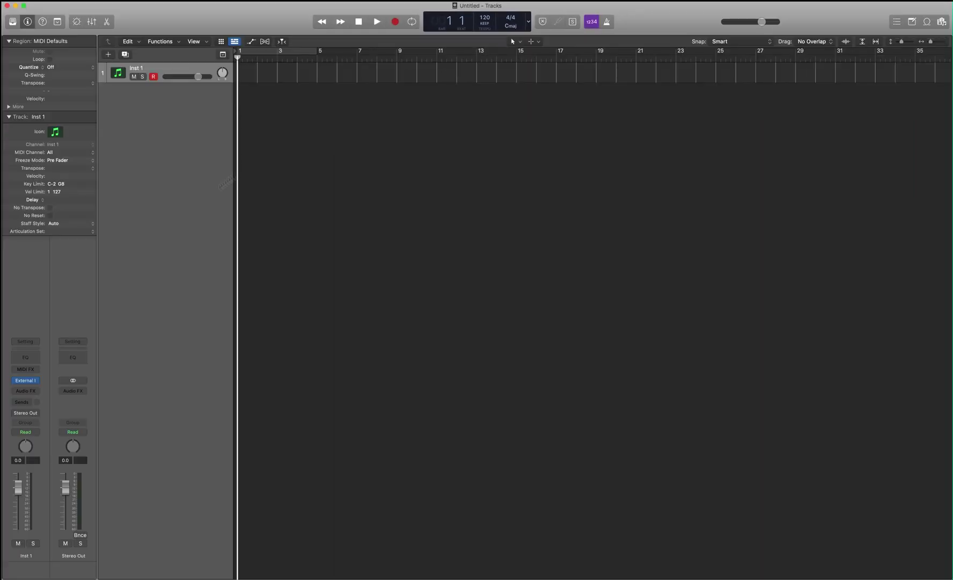
{"action": "left_click", "coordinate": [25, 391]}
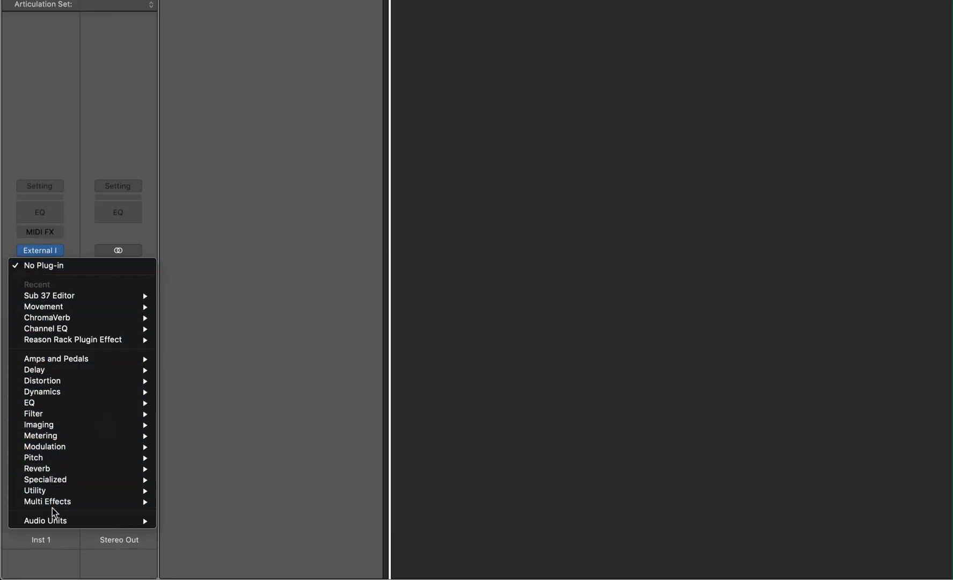
{"action": "mouse_move", "coordinate": [54, 522]}
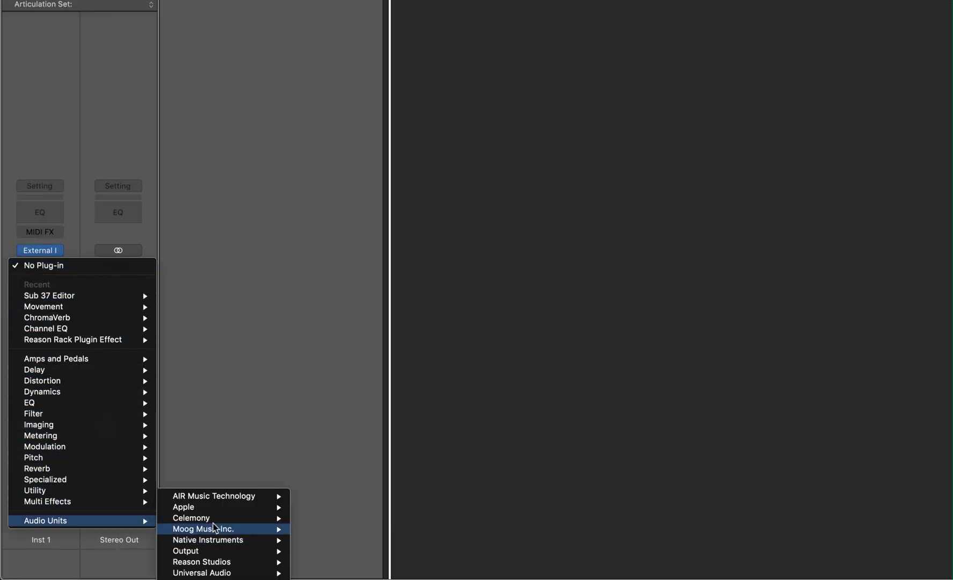
{"action": "mouse_move", "coordinate": [220, 522]}
{"action": "mouse_move", "coordinate": [352, 529]}
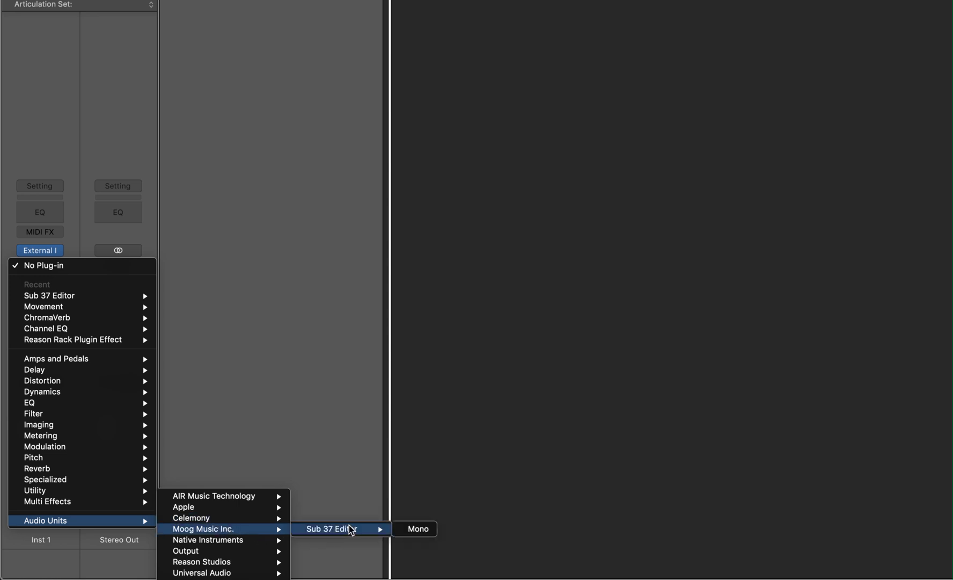
{"action": "left_click", "coordinate": [419, 530]}
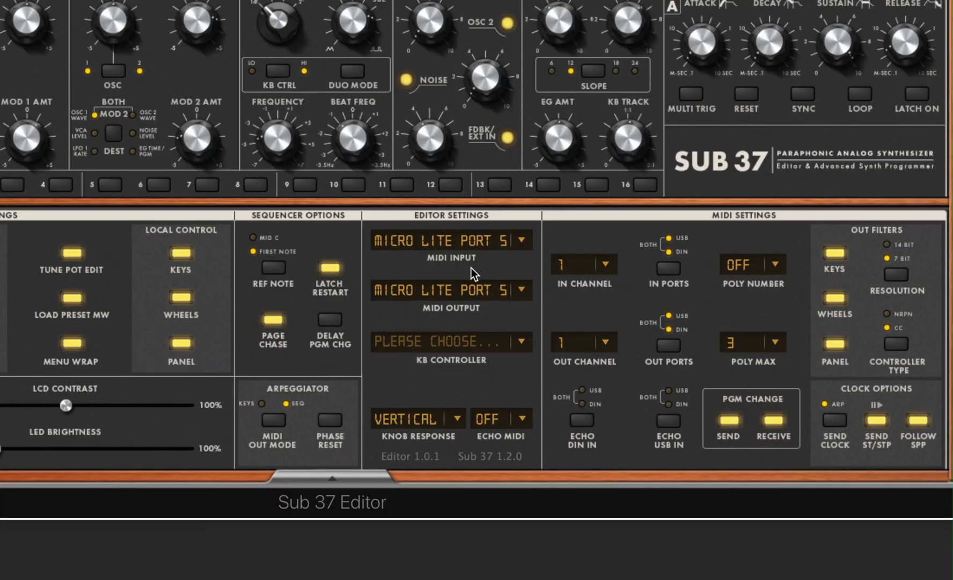
{"action": "left_click", "coordinate": [517, 250]}
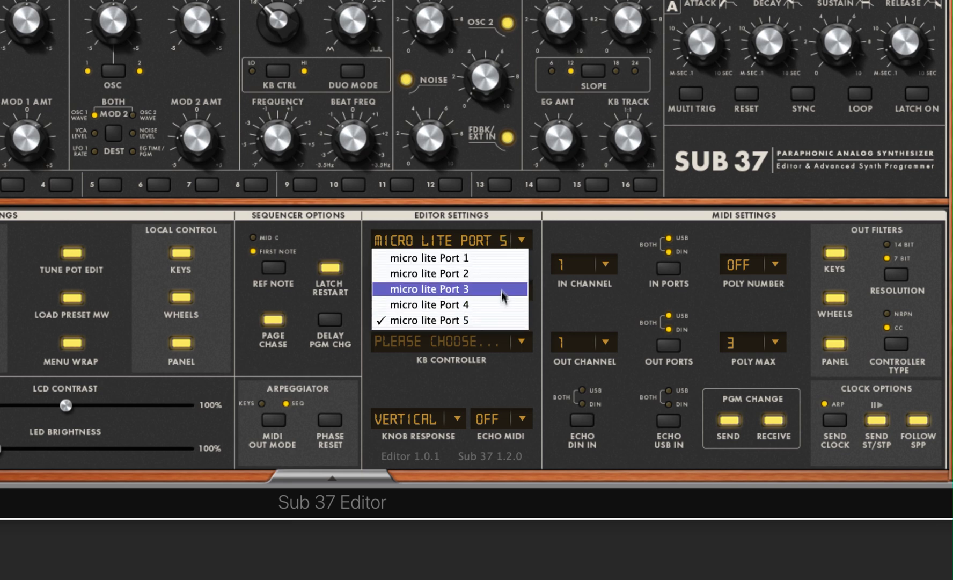
{"action": "left_click", "coordinate": [546, 246]}
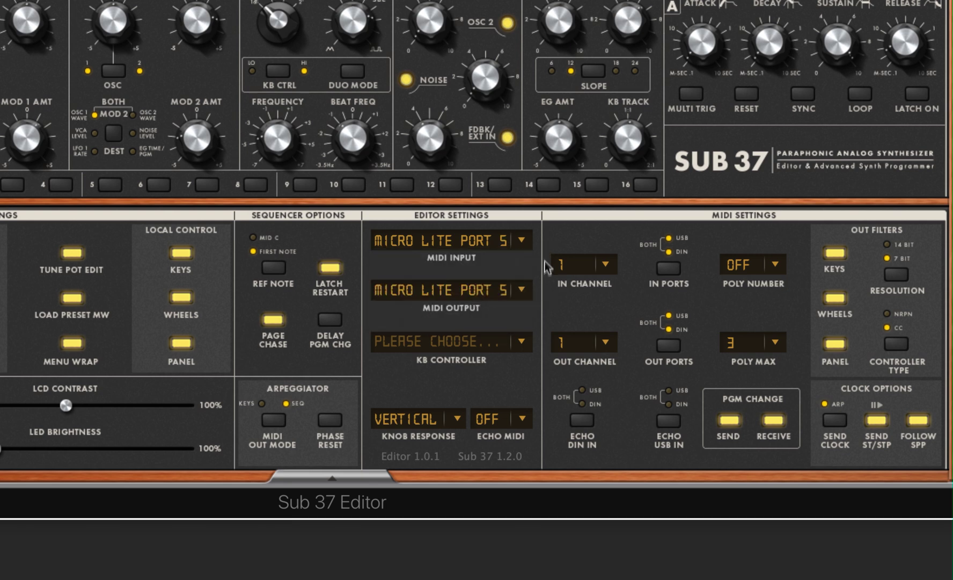
{"action": "left_click", "coordinate": [522, 291]}
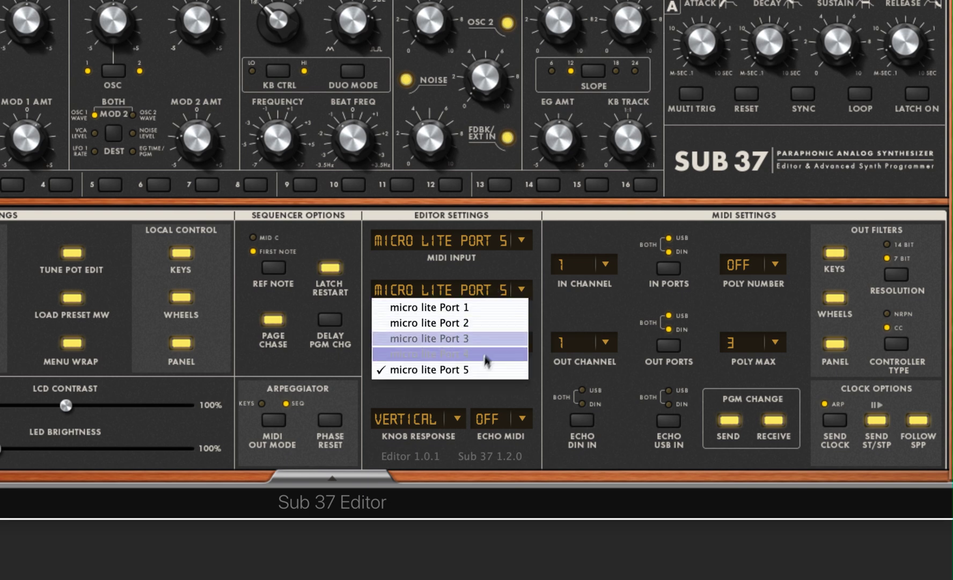
{"action": "left_click", "coordinate": [541, 291]}
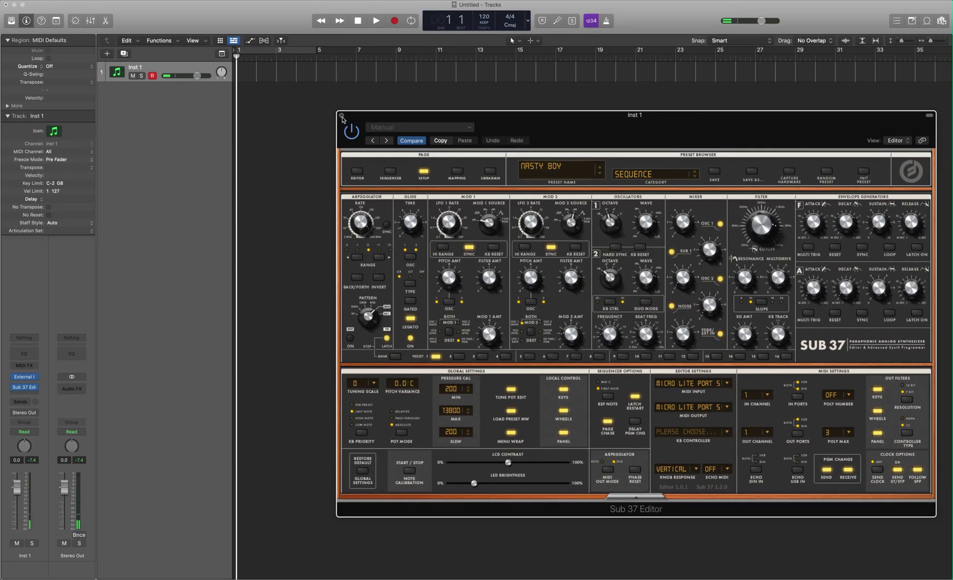
- Record, play back and then delete a short test MIDI region on Inst 1
{"action": "left_click", "coordinate": [138, 15]}
{"action": "left_click", "coordinate": [394, 21]}
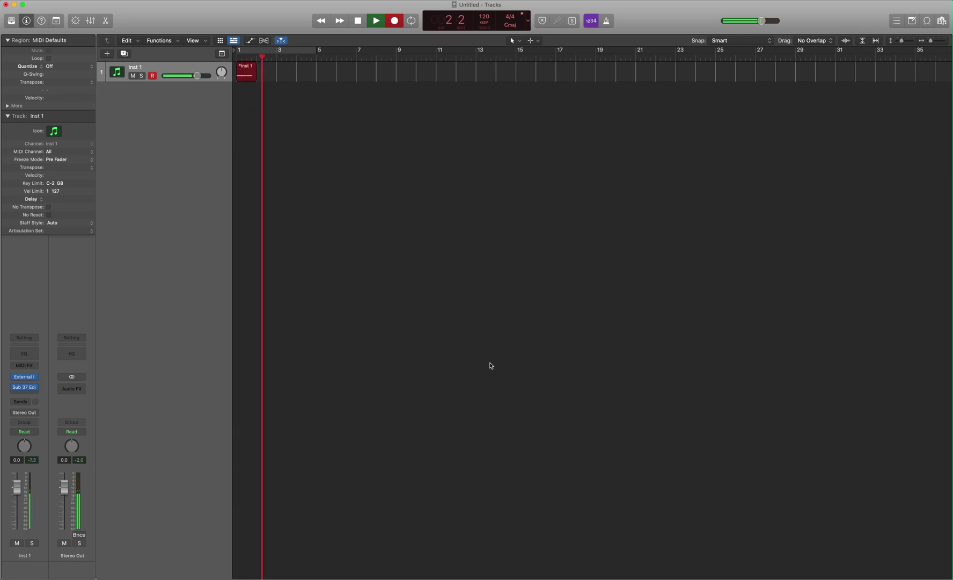
{"action": "left_click", "coordinate": [358, 21]}
{"action": "left_click", "coordinate": [358, 21]}
{"action": "left_click", "coordinate": [375, 21]}
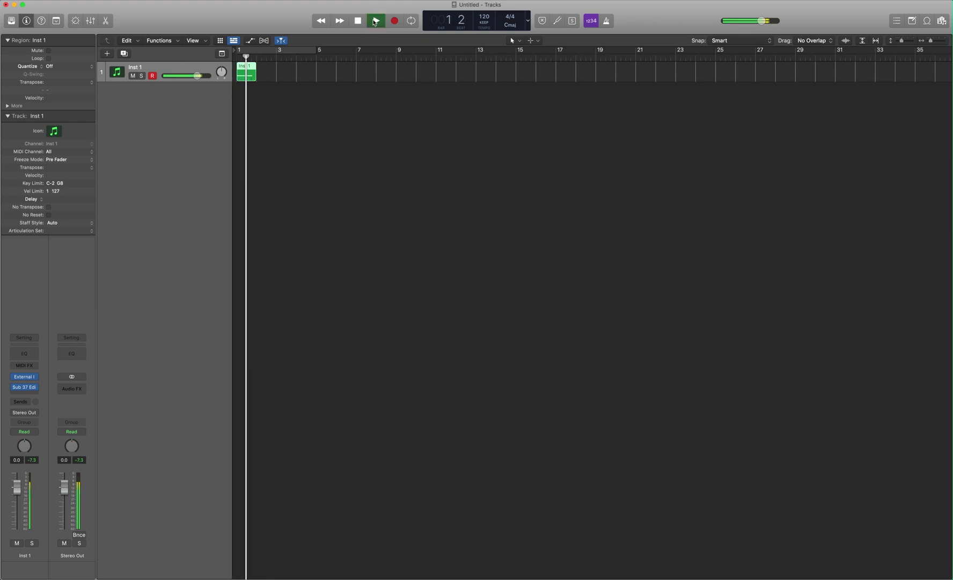
{"action": "key", "text": "space"}
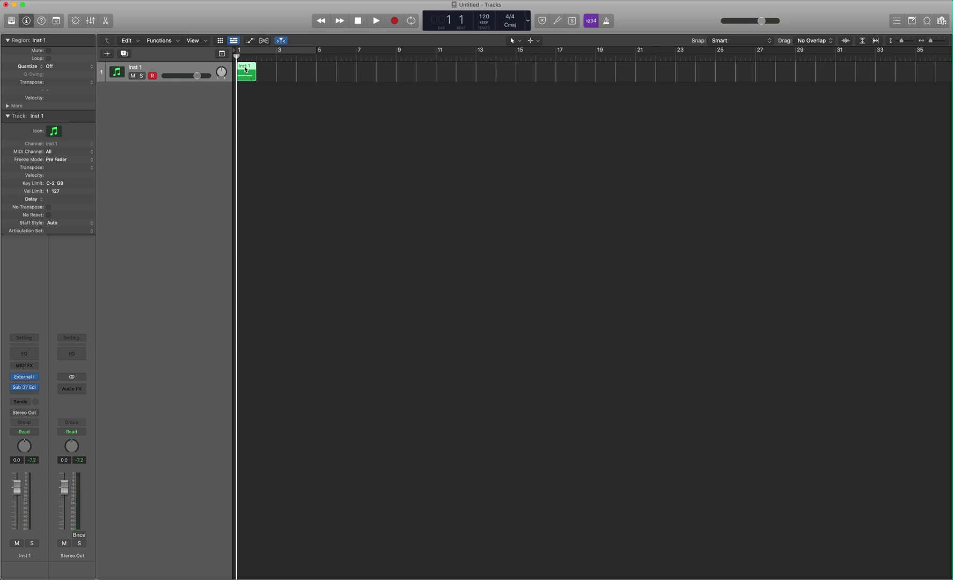
{"action": "key", "text": "Delete"}
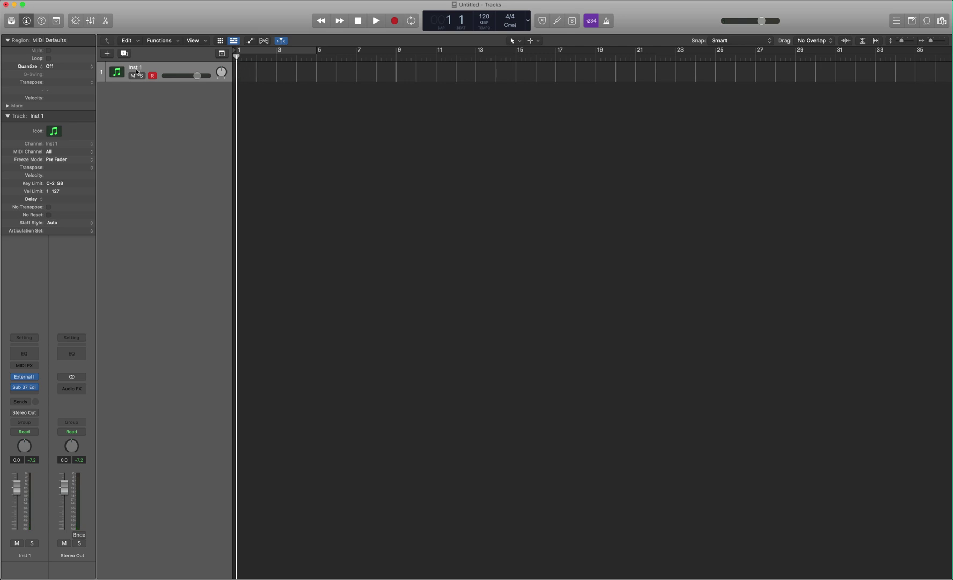
- Rename the Inst 1 track to 'Sub 37 MIDI'
{"action": "double_click", "coordinate": [136, 68]}
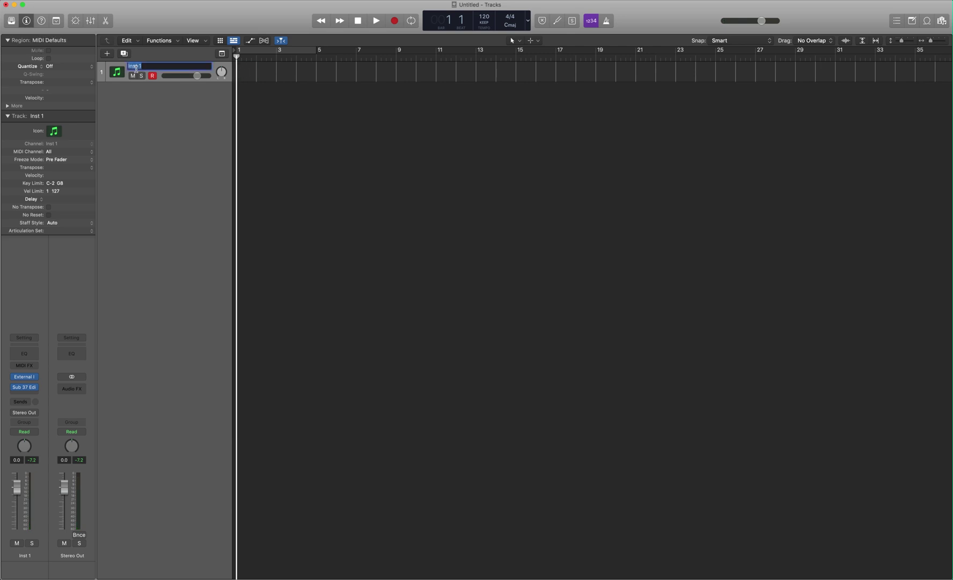
{"action": "type", "text": "Sub 37 MIDI"}
{"action": "key", "text": "Return"}
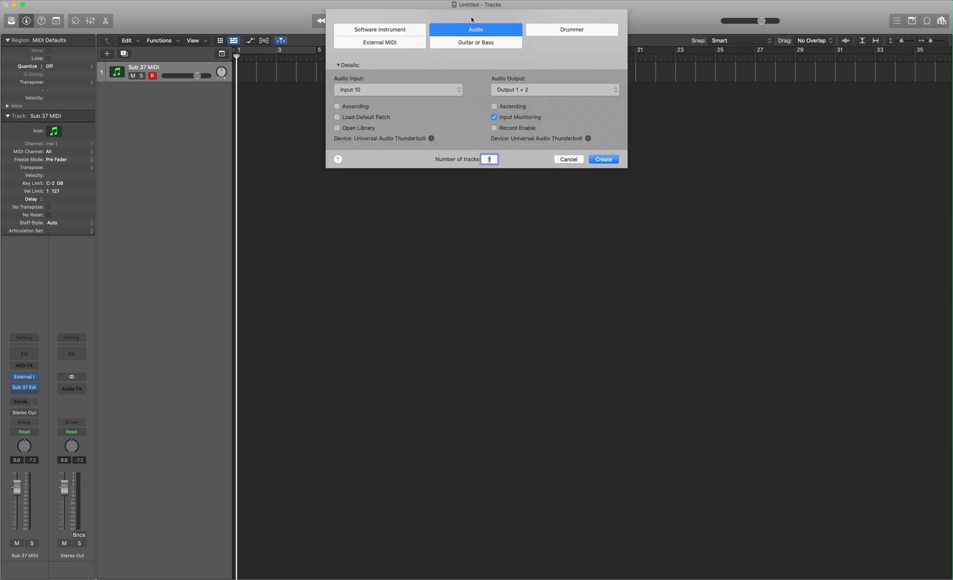
- Add a new audio track on Input 10 and begin renaming Audio 1
{"action": "left_click", "coordinate": [475, 32]}
{"action": "left_click", "coordinate": [603, 160]}
{"action": "double_click", "coordinate": [139, 87]}
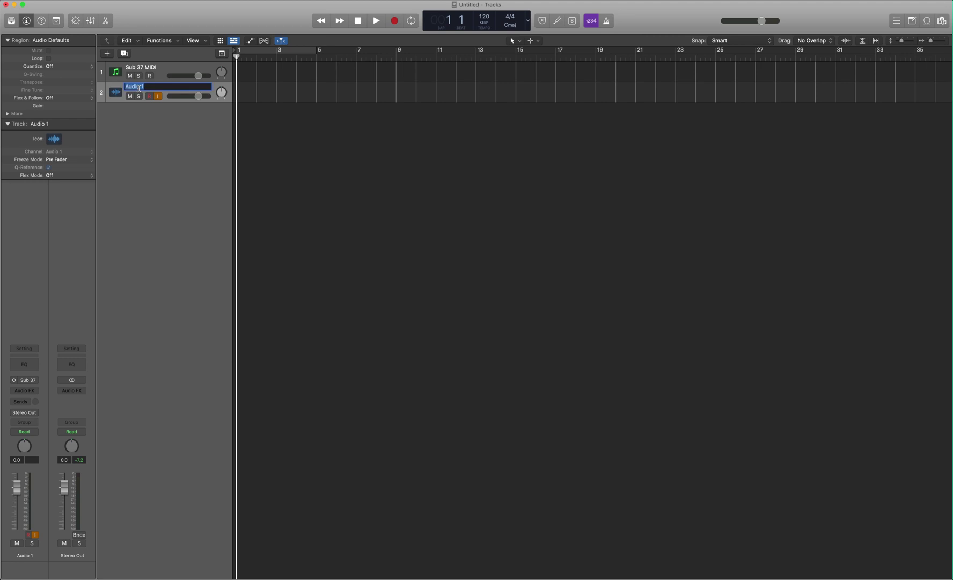
- Name the audio track 'Sub 37 Audio' and assign Sub 37 MIDI to a new Group 1
{"action": "type", "text": "Sub 37 Audio"}
{"action": "key", "text": "Return"}
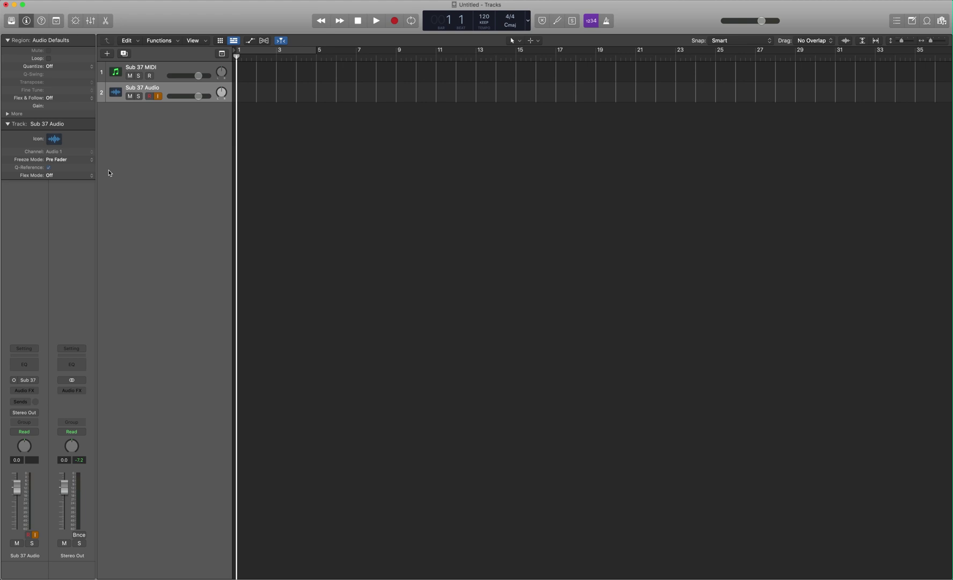
{"action": "left_click", "coordinate": [160, 75]}
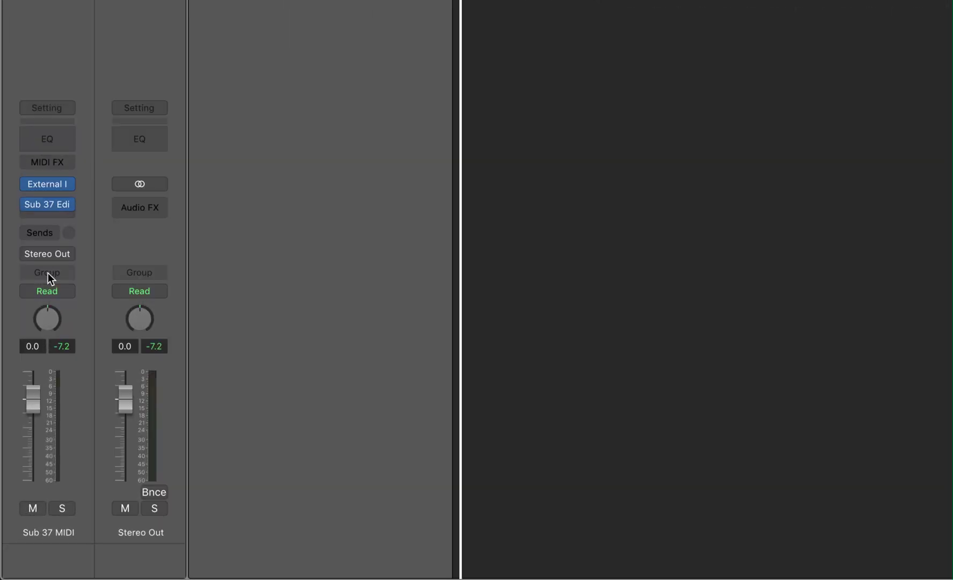
{"action": "left_click", "coordinate": [47, 272]}
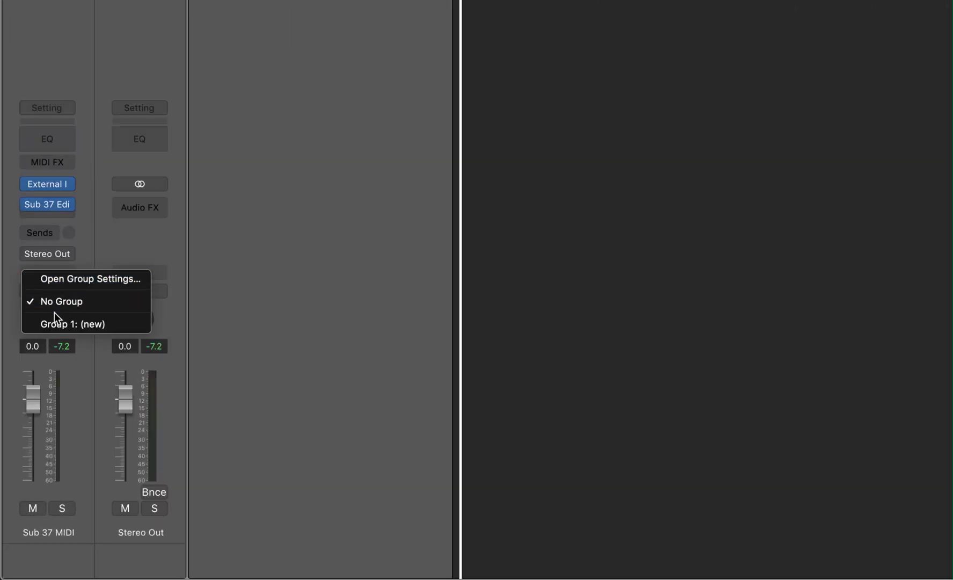
{"action": "left_click", "coordinate": [79, 325]}
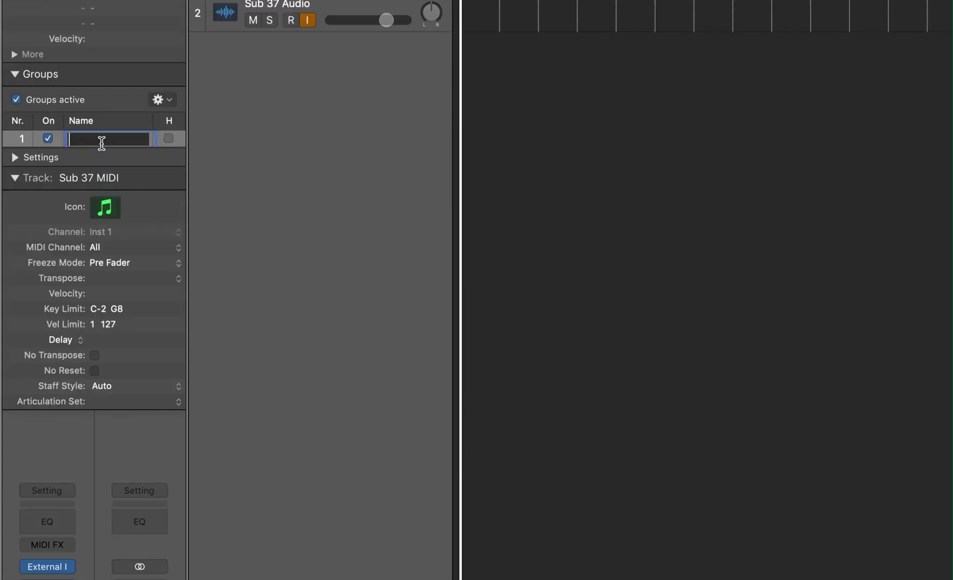
- Name Group 1 'Sub 37' and show its linked-parameter settings
{"action": "type", "text": "Sub 37"}
{"action": "left_click", "coordinate": [14, 157]}
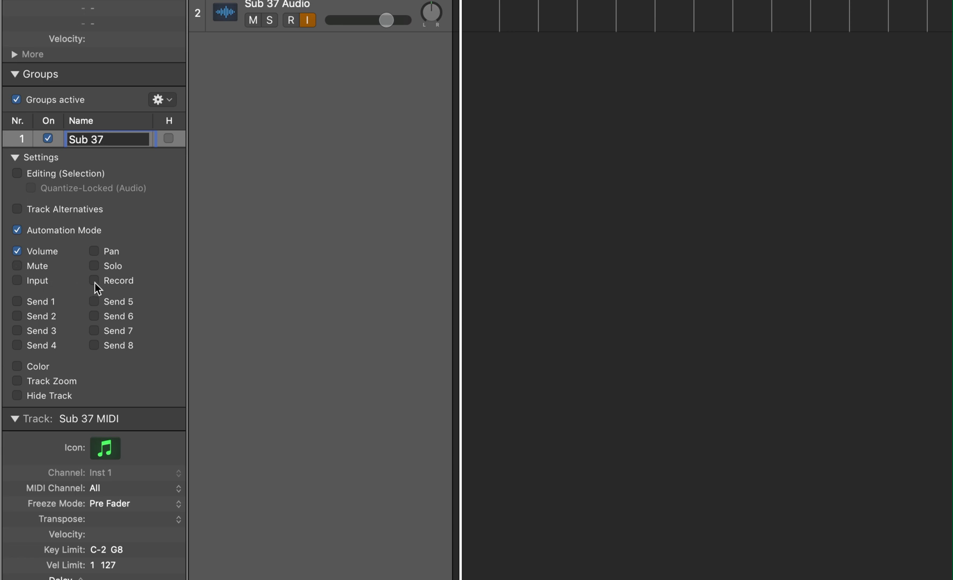
- Assign Sub 37 Audio to Group 1: Sub 37, then reselect both Sub 37 tracks
{"action": "left_click", "coordinate": [14, 159]}
{"action": "left_click", "coordinate": [319, 9]}
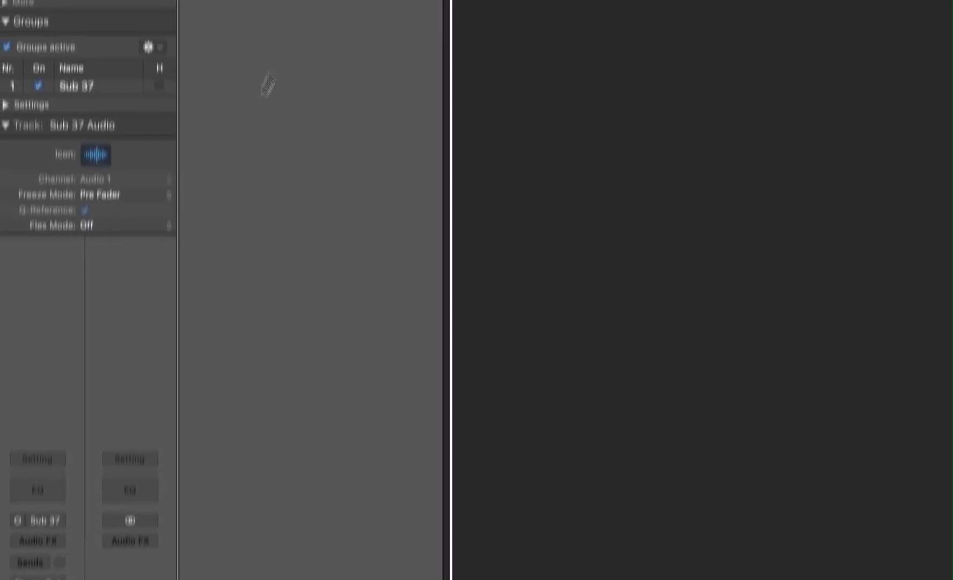
{"action": "left_click", "coordinate": [51, 310]}
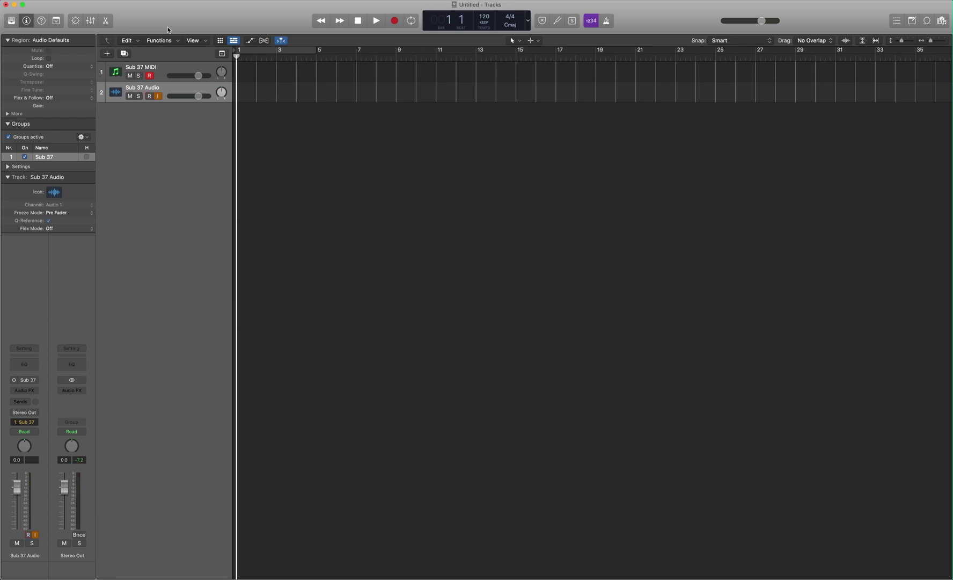
{"action": "left_click", "coordinate": [170, 70]}
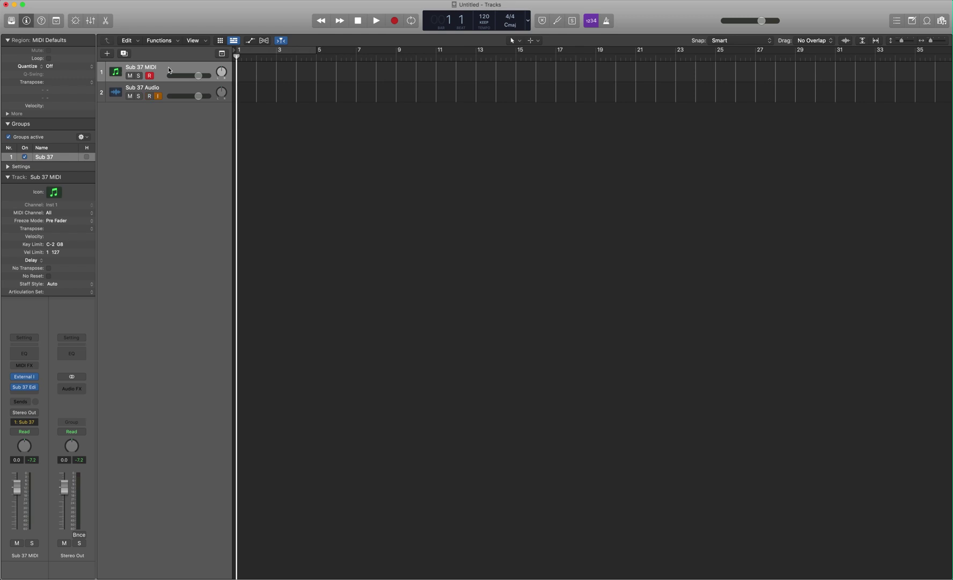
{"action": "left_click", "coordinate": [180, 93]}
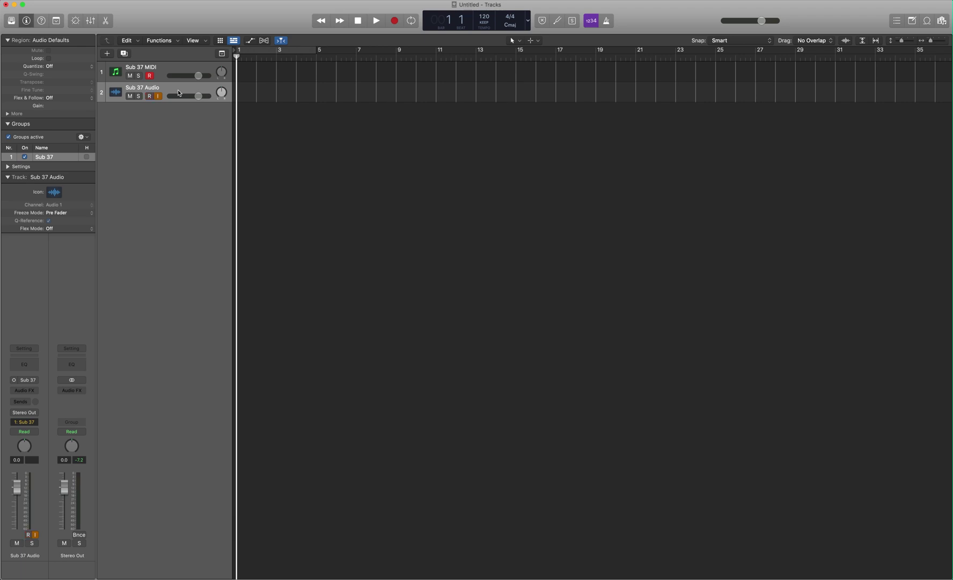
- Mute Sub 37 MIDI and verify its External Instrument sends to micro lite Port 5, input 10
{"action": "key", "text": "Up"}
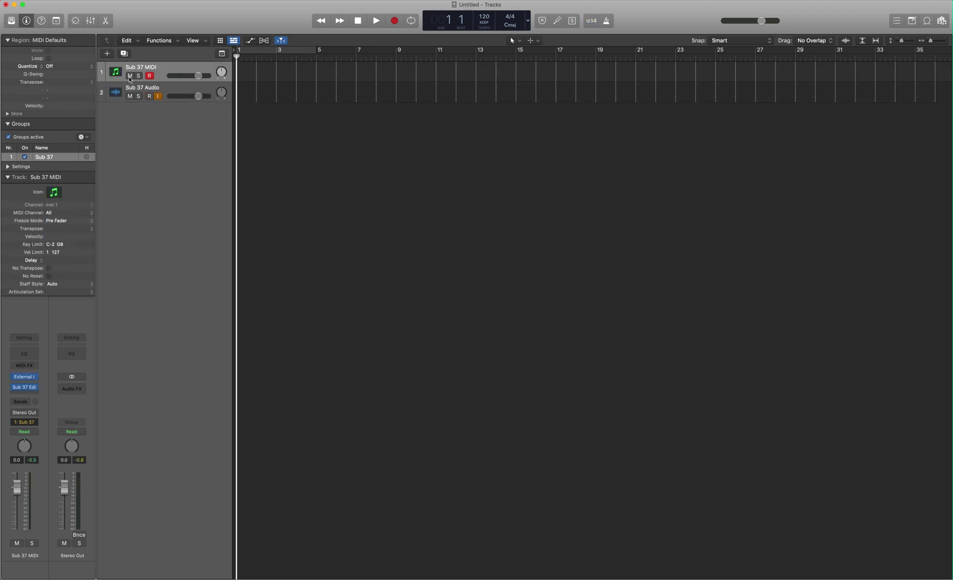
{"action": "left_click", "coordinate": [130, 75]}
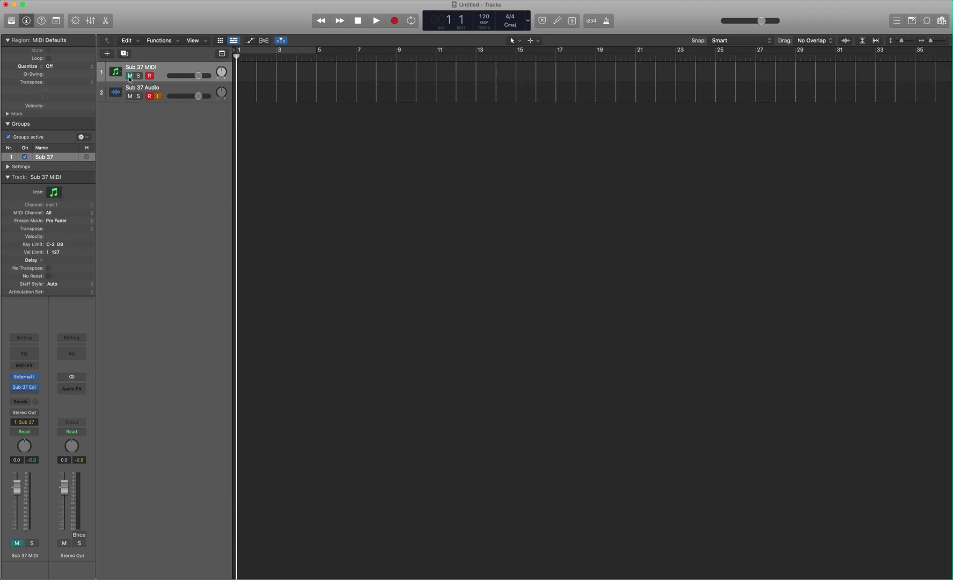
{"action": "left_click", "coordinate": [26, 377]}
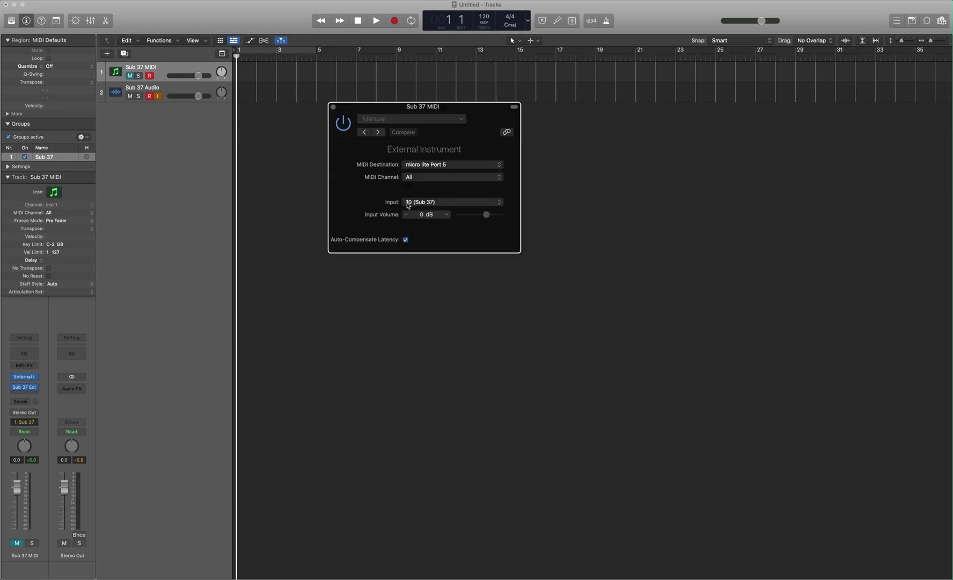
{"action": "left_click", "coordinate": [333, 108]}
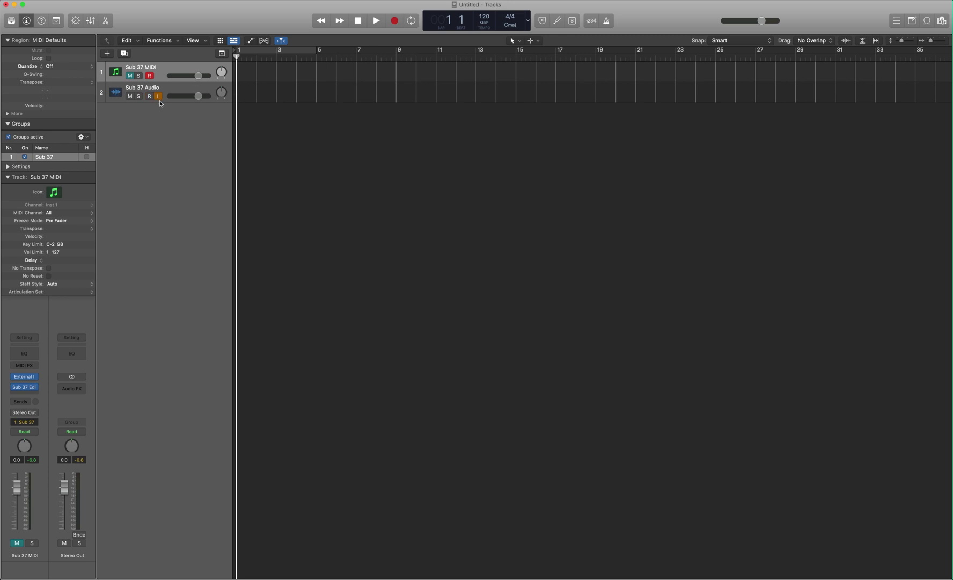
- Record a bars 1–3 take onto Sub 37 MIDI and Sub 37 Audio, then play it back
{"action": "left_click", "coordinate": [395, 21]}
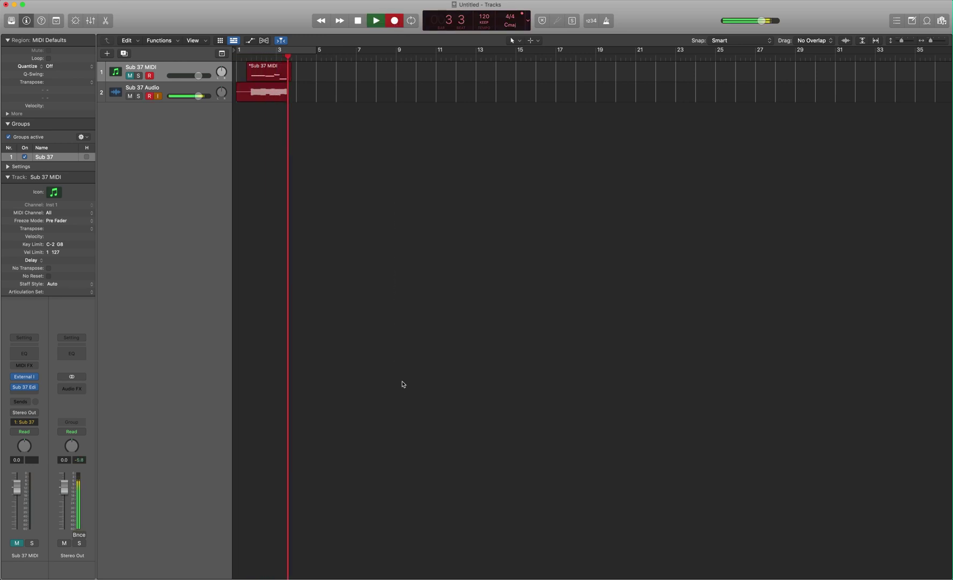
{"action": "key", "text": "space"}
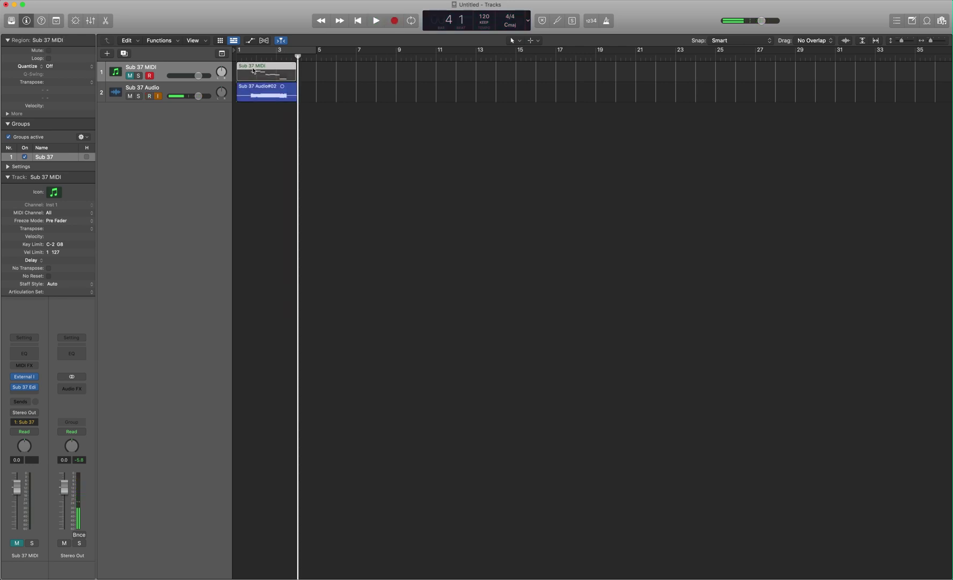
{"action": "left_click", "coordinate": [245, 55]}
{"action": "key", "text": "space"}
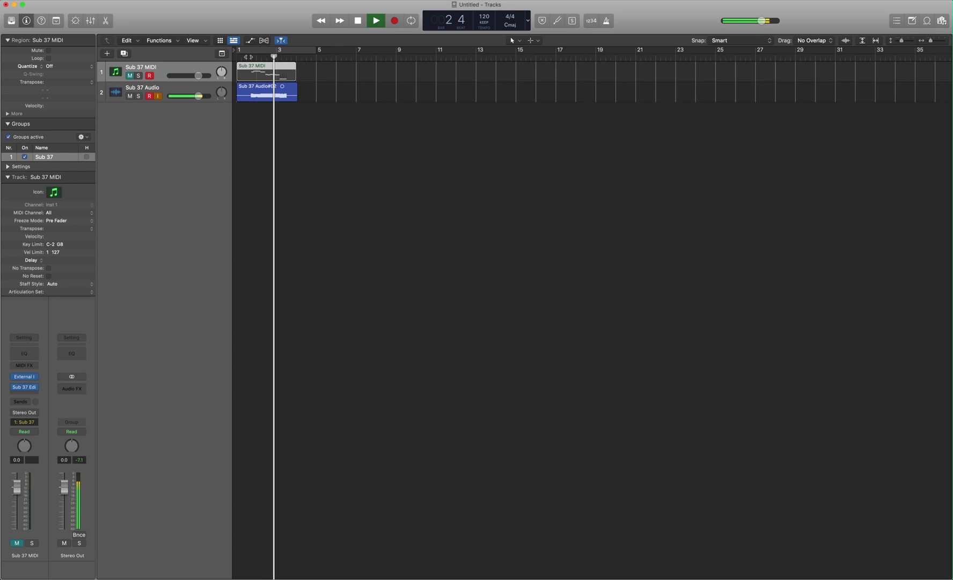
{"action": "key", "text": "space"}
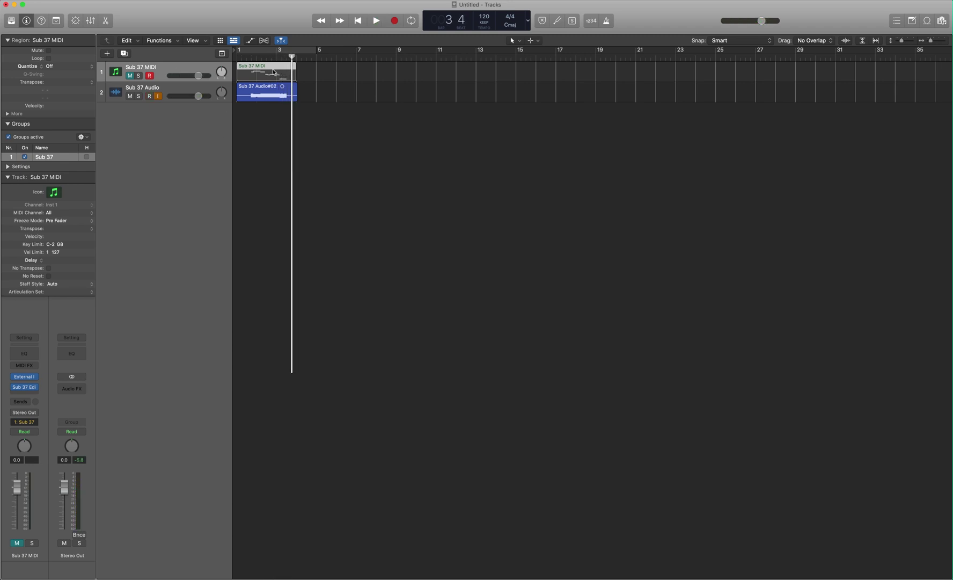
- Raise the region's low note 11 semitones to C2, then record Take 2 on Sub 37 Audio across bars 1–3
{"action": "double_click", "coordinate": [274, 72]}
{"action": "left_click_drag", "start_coordinate": [809, 541], "coordinate": [764, 467]}
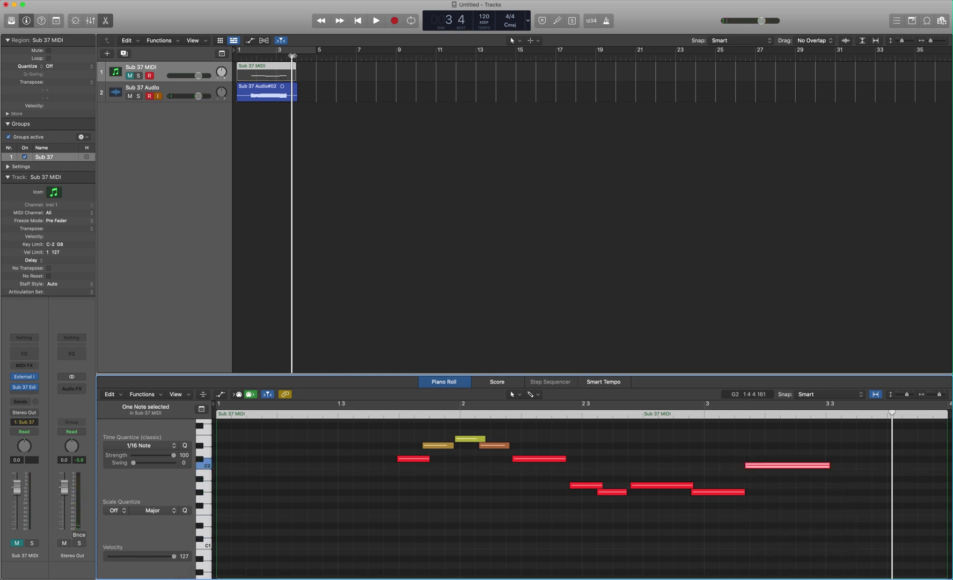
{"action": "left_click", "coordinate": [200, 61]}
{"action": "key", "text": "Return"}
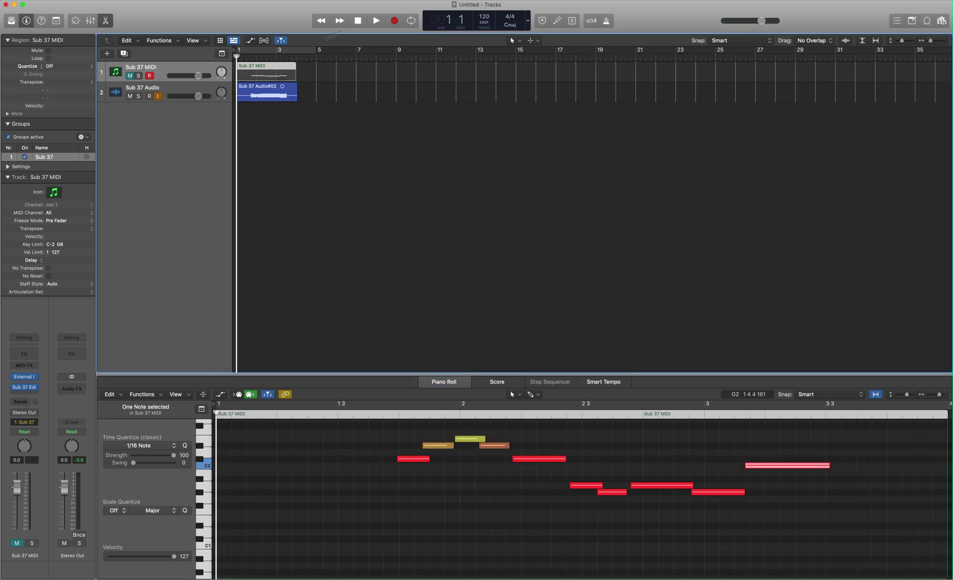
{"action": "left_click", "coordinate": [395, 22]}
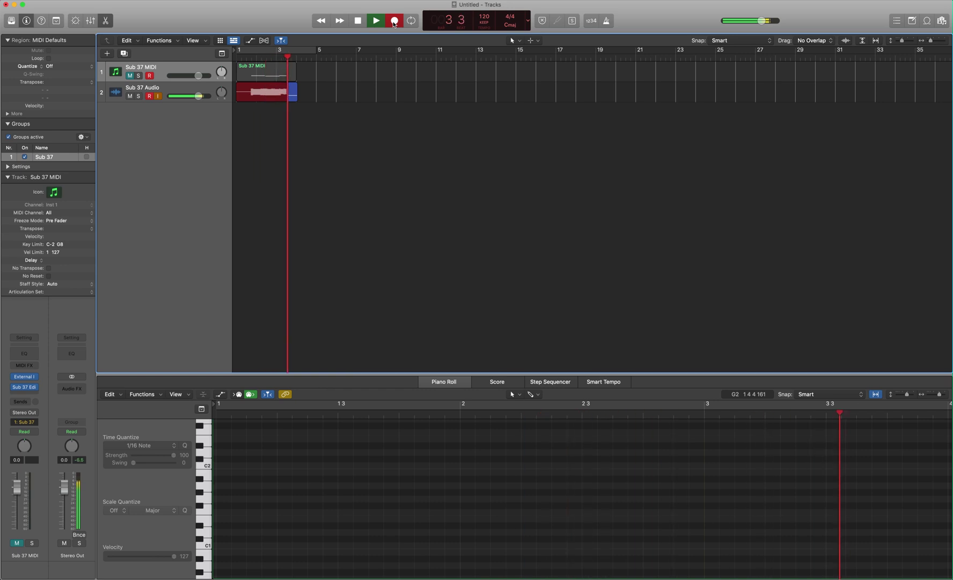
{"action": "key", "text": "space"}
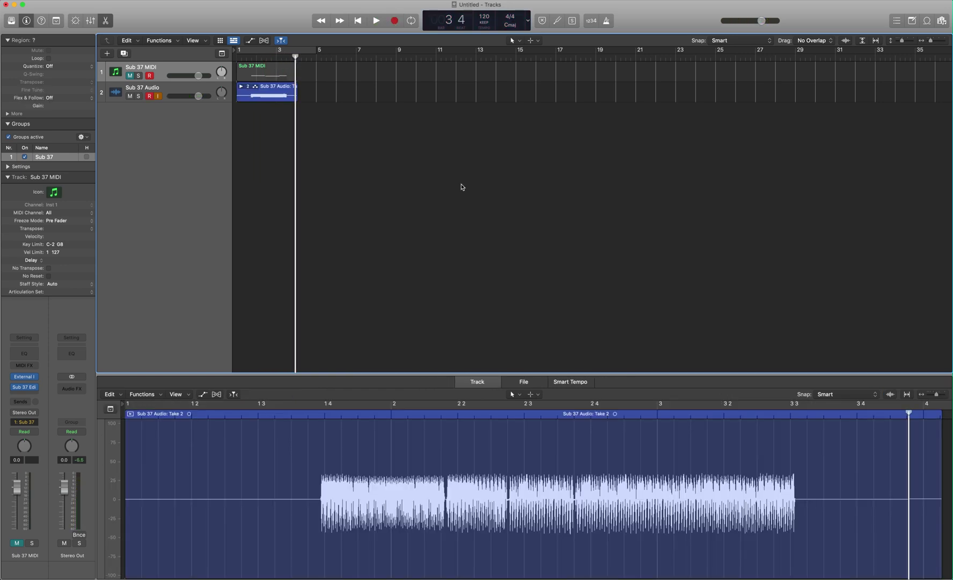
- Put the Sub 37 MIDI and Sub 37 Audio tracks into a Folder Stack named 'Moog Sub 37'
{"action": "left_click", "coordinate": [170, 91]}
{"action": "right_click", "coordinate": [169, 92]}
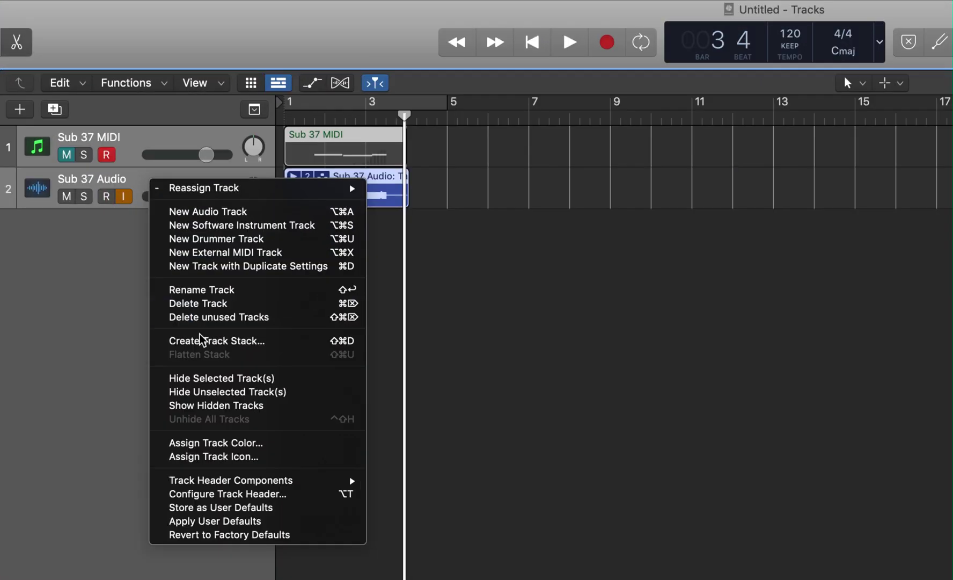
{"action": "left_click", "coordinate": [203, 343]}
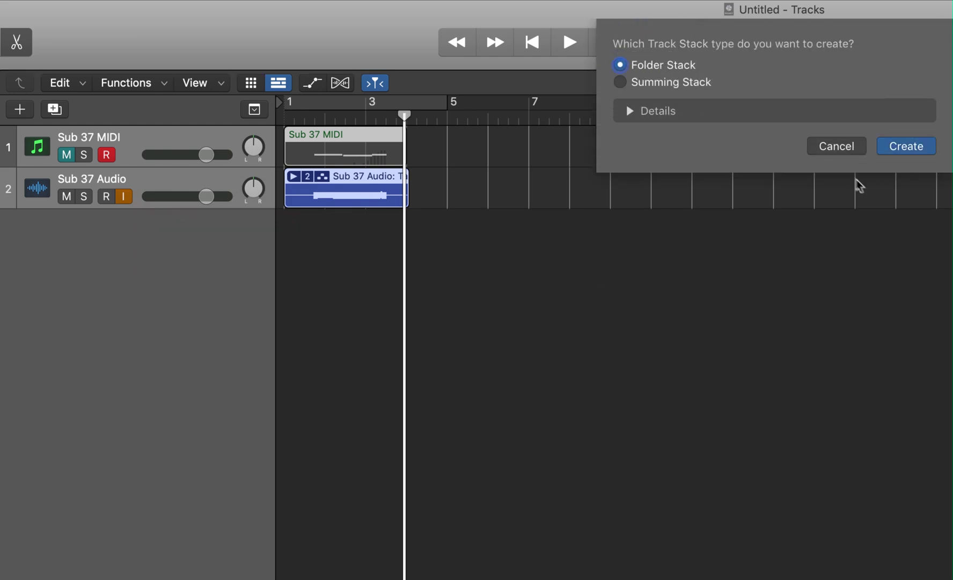
{"action": "left_click", "coordinate": [910, 151]}
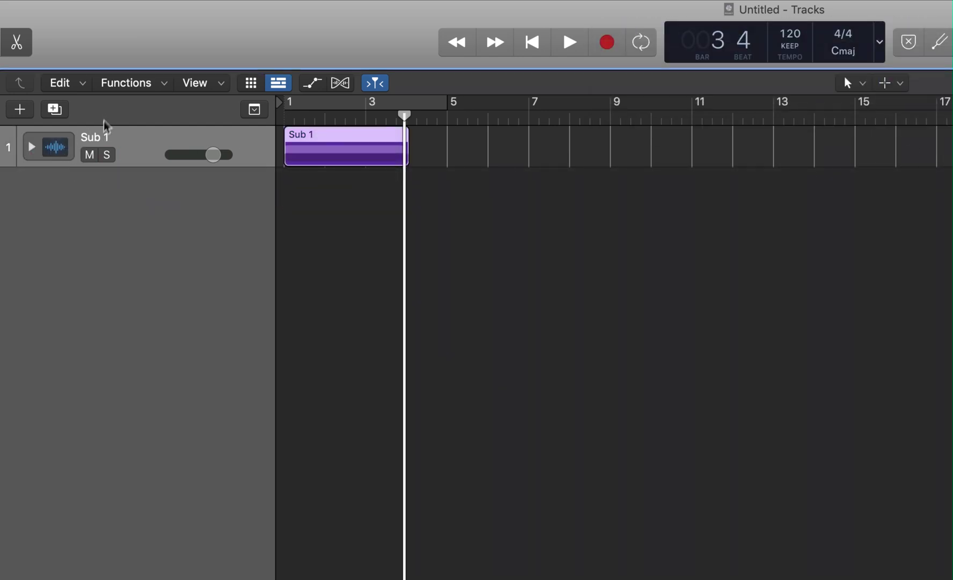
{"action": "double_click", "coordinate": [98, 138]}
{"action": "type", "text": "Moog Sub"}
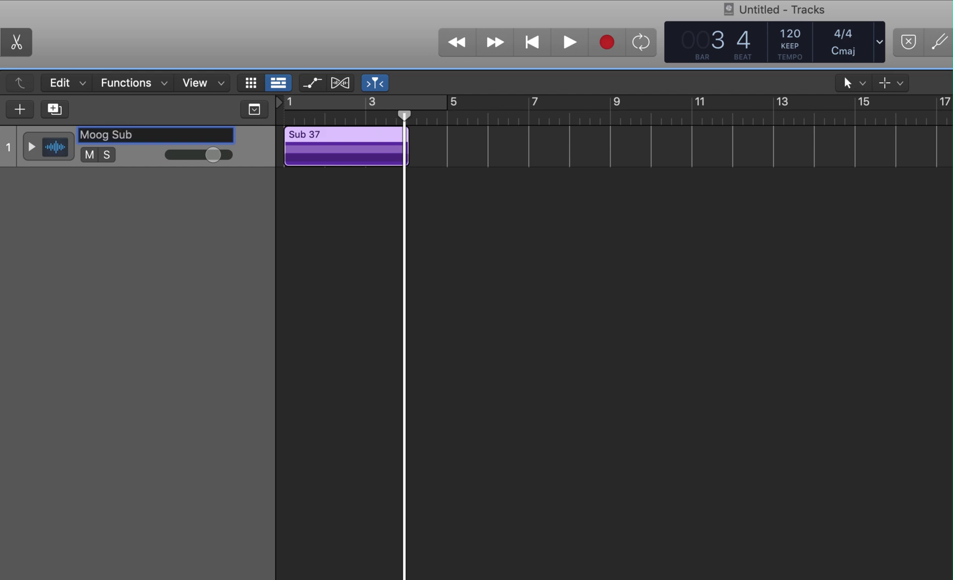
{"action": "type", "text": " 37"}
{"action": "key", "text": "Return"}
- Open the Moog Sub 37 stack and record a second Sub 37 MIDI region and matching audio region from bar 5
{"action": "left_click", "coordinate": [33, 149]}
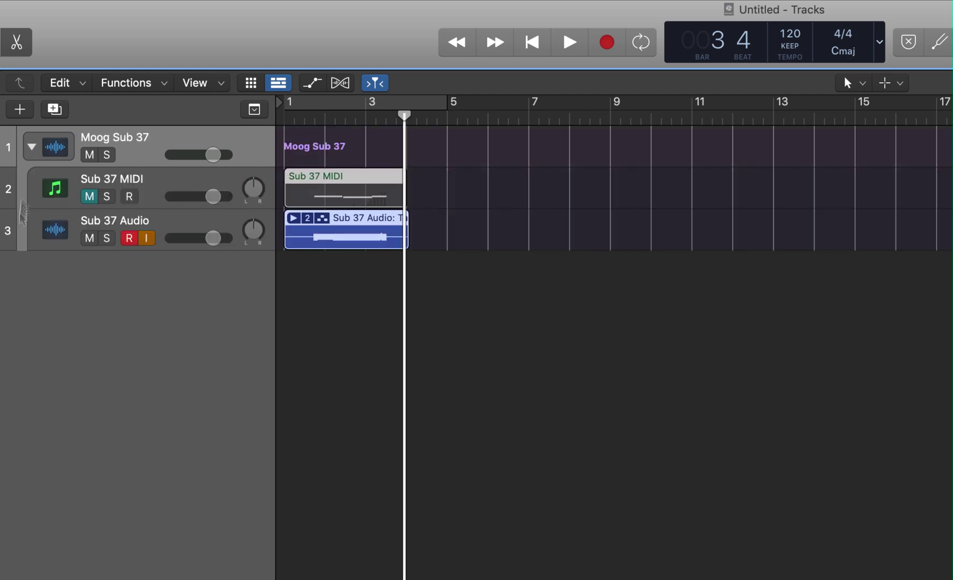
{"action": "left_click", "coordinate": [158, 191]}
{"action": "left_click", "coordinate": [445, 124]}
{"action": "key", "text": "r"}
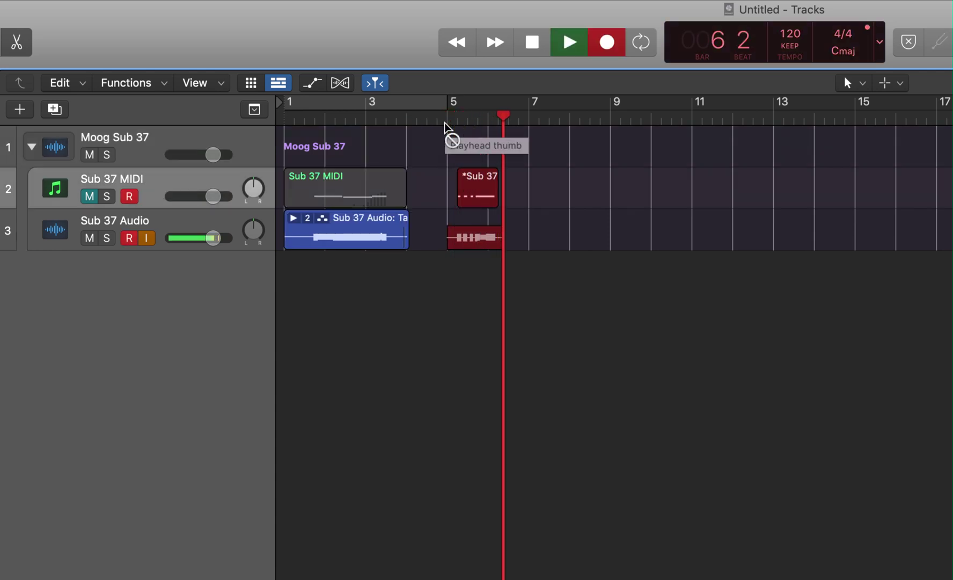
{"action": "key", "text": "space"}
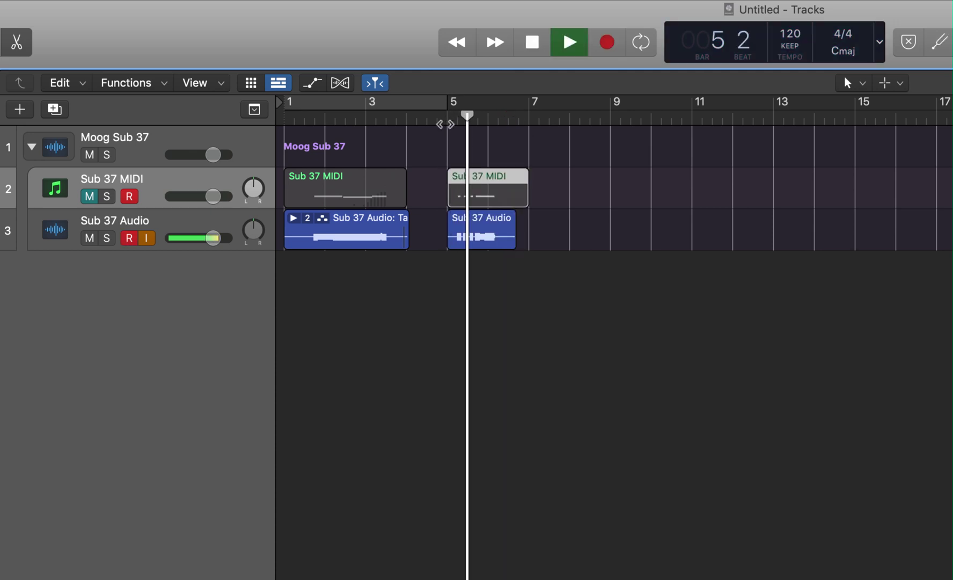
{"action": "key", "text": "space"}
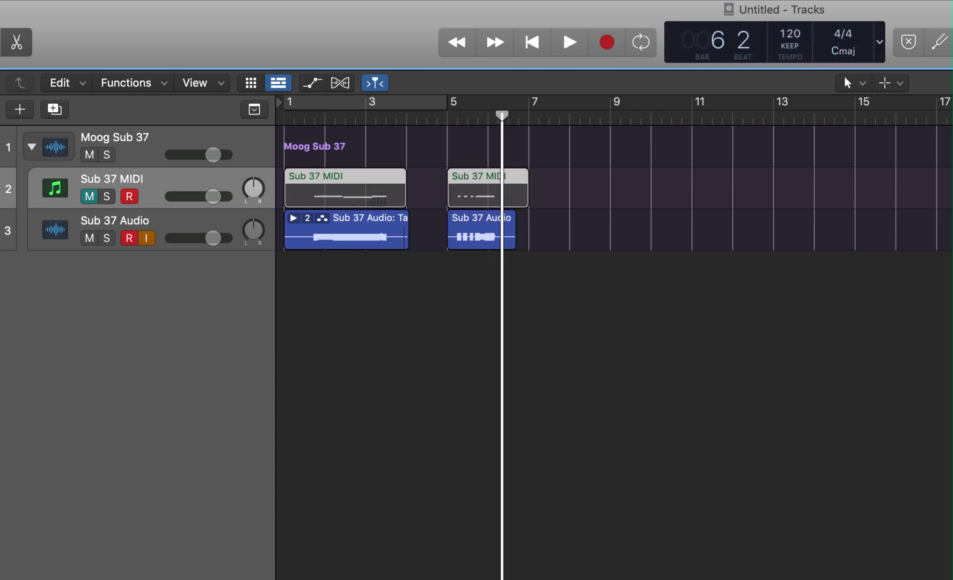